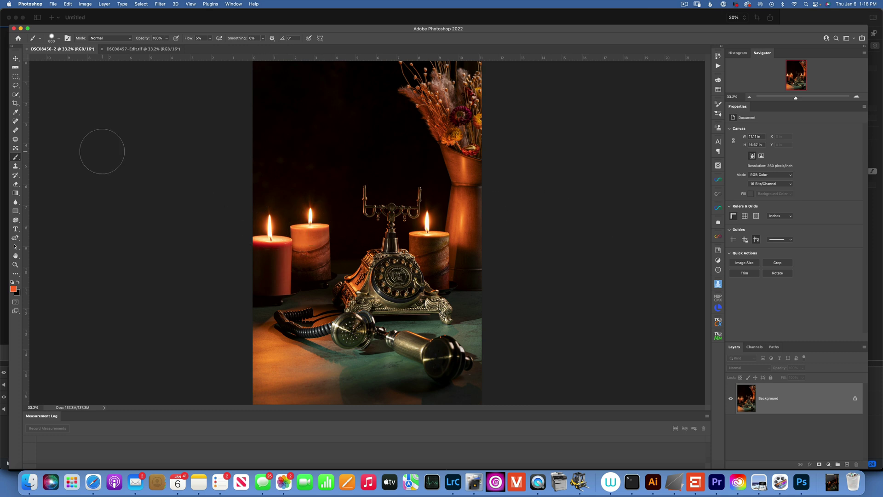
Switch to the Move tool.
click(15, 58)
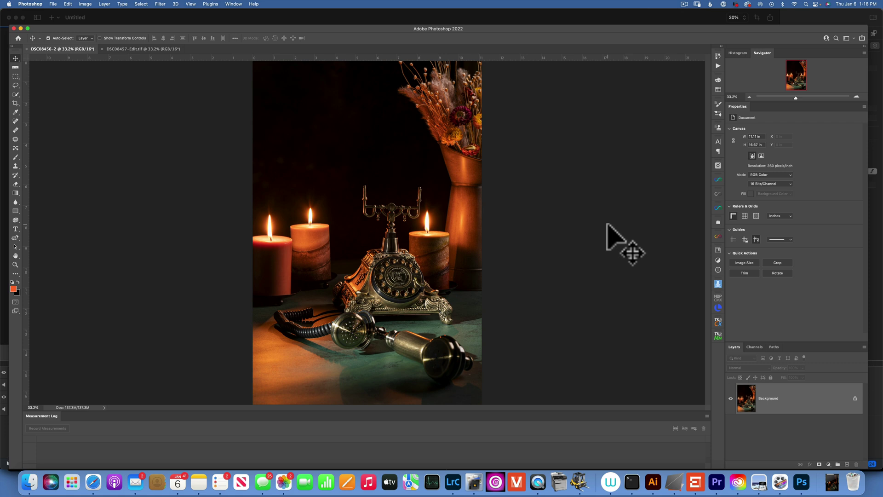
Duplicate the Background as Layer 1 and add a Levels adjustment with midtones at 0.41.
key(super+j)
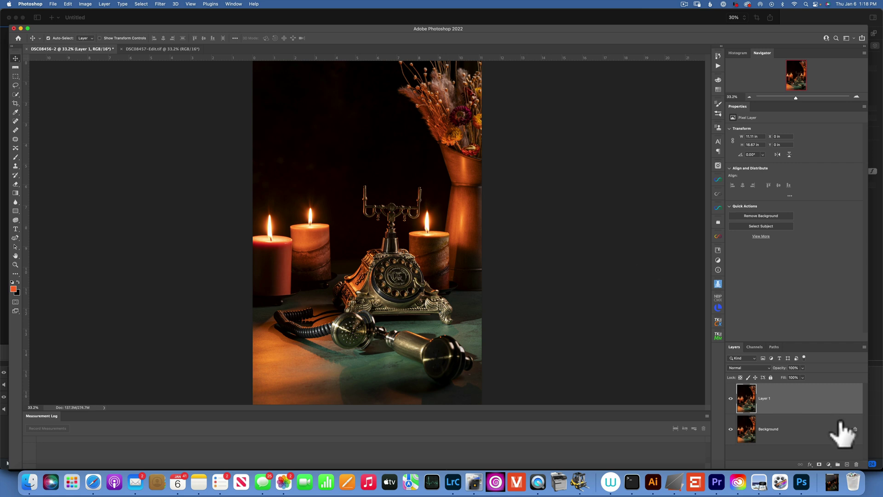
click(828, 464)
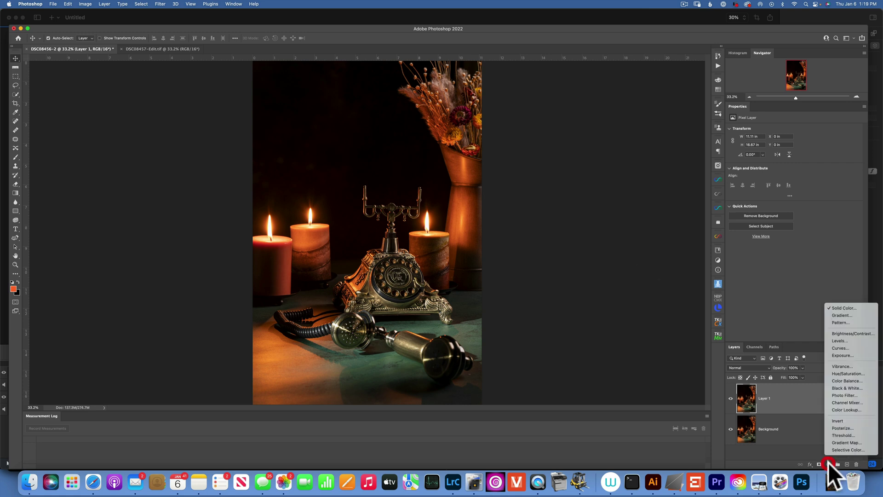
click(843, 341)
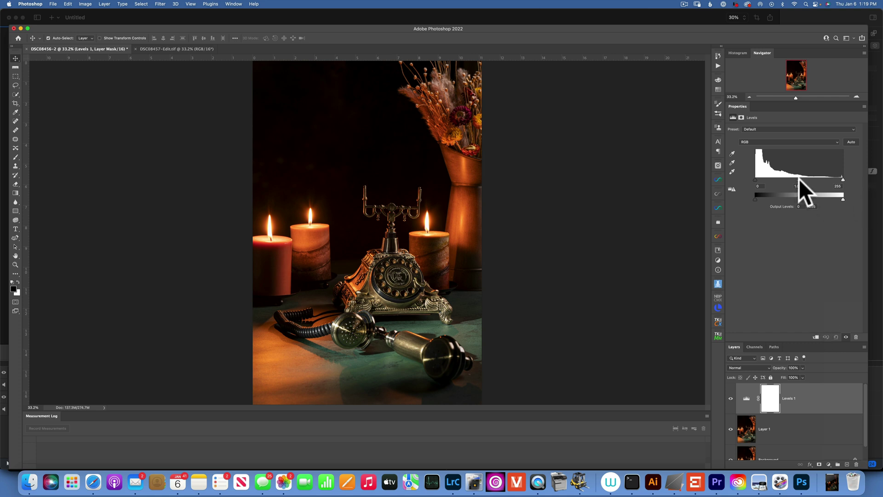
drag(800, 178, 821, 177)
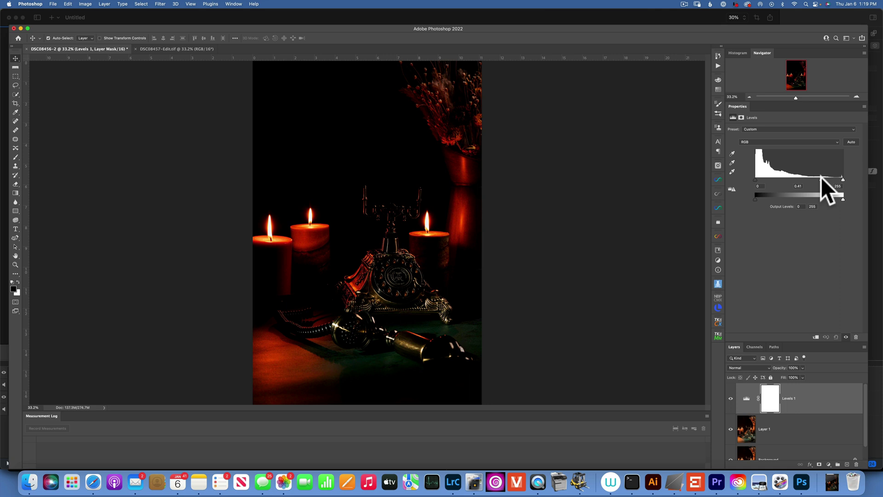
Merge Levels 1 and Layer 1 into a single pixel layer.
click(753, 396)
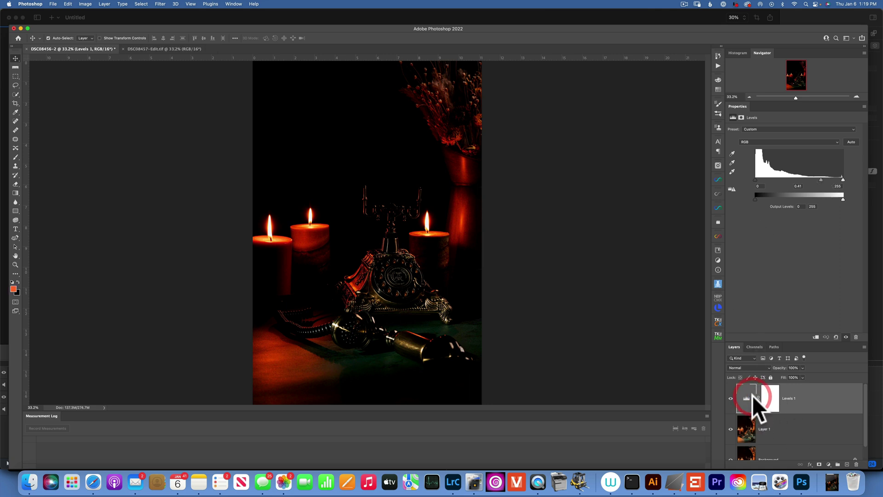
shift+click(770, 430)
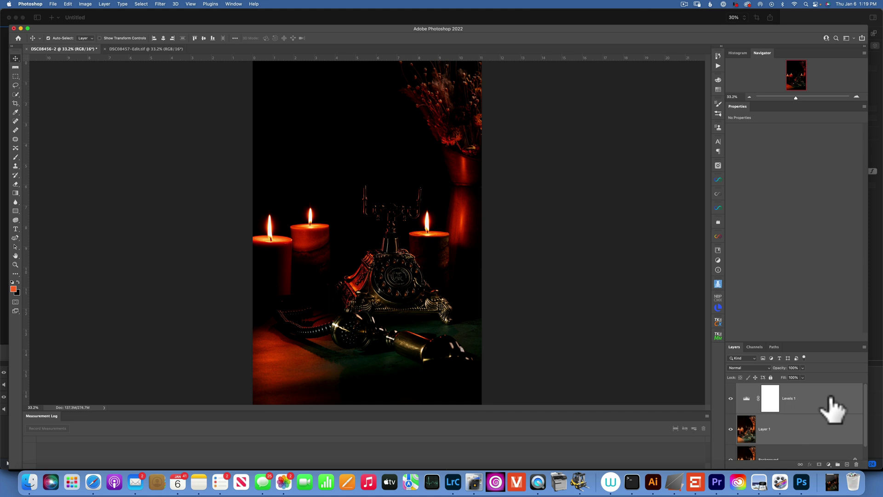
right_click(805, 404)
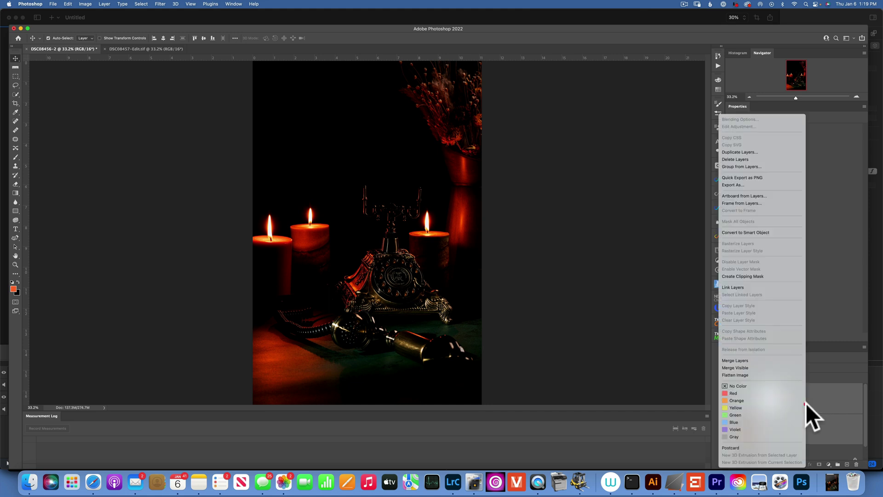
click(750, 361)
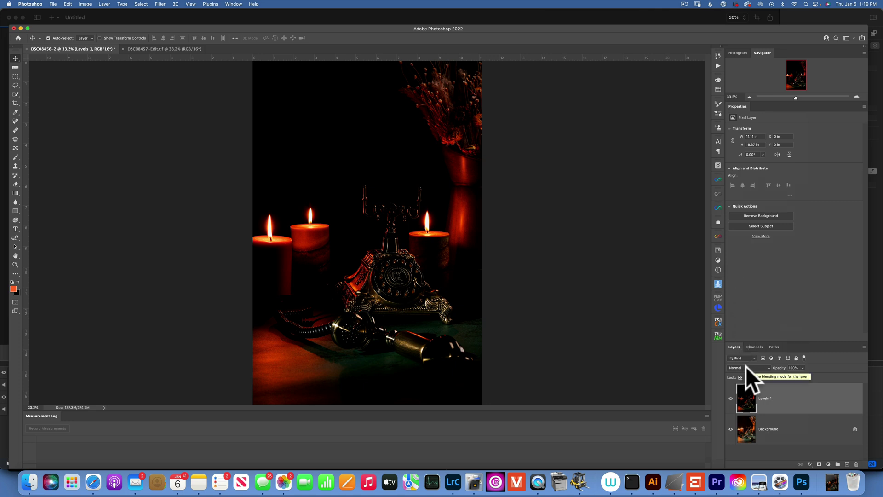
Set the merged layer to Linear Dodge (Add) and toggle its visibility to compare.
click(747, 367)
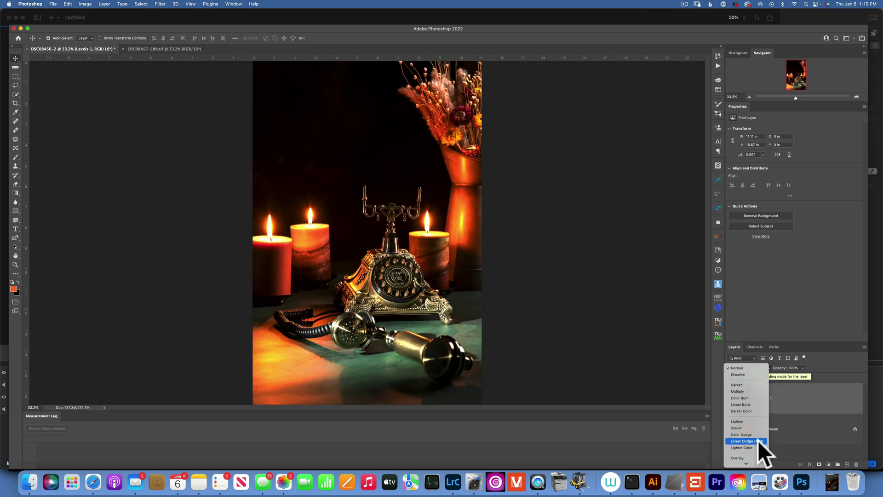
click(759, 440)
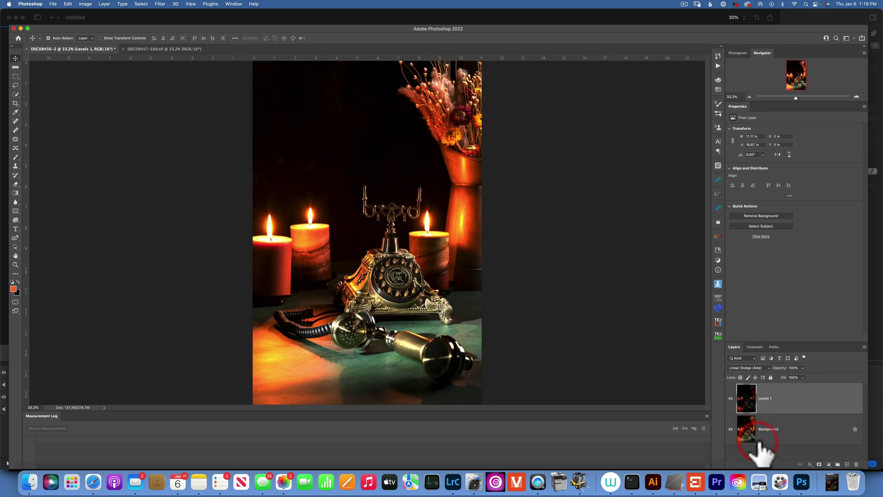
click(731, 398)
click(731, 399)
click(732, 398)
click(731, 398)
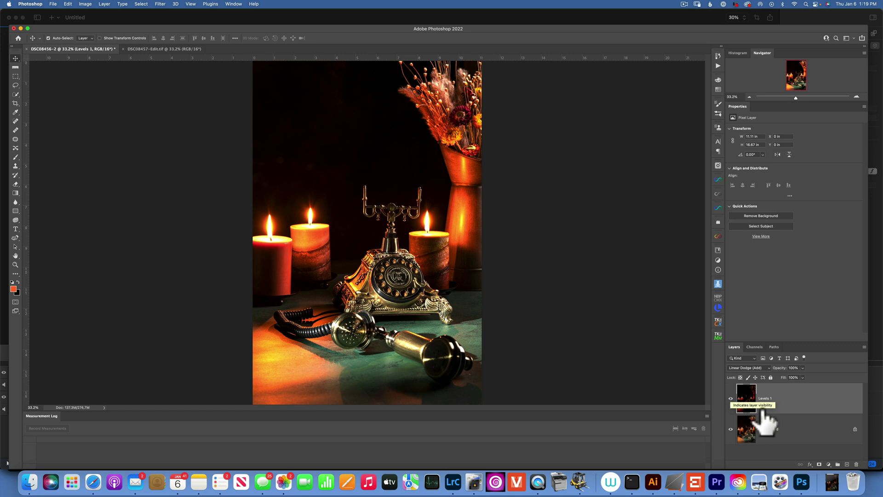
Apply an 11-pixel Gaussian Blur to the Levels 1 layer.
click(750, 398)
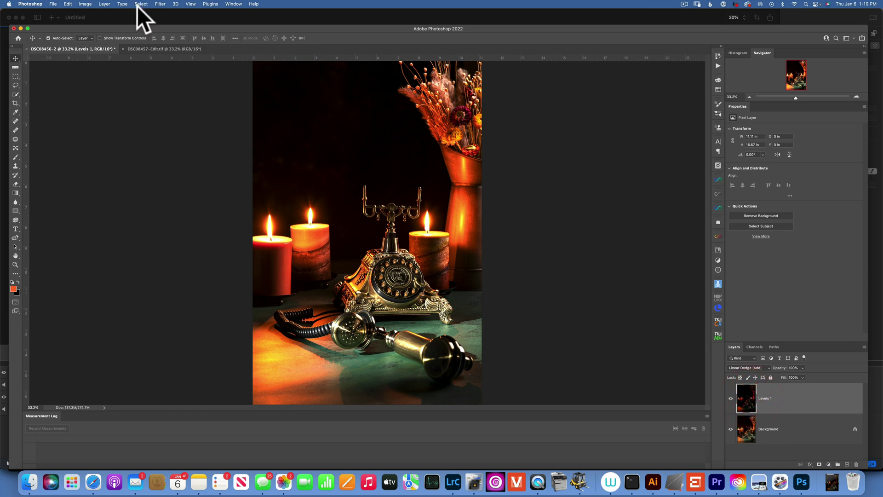
click(160, 4)
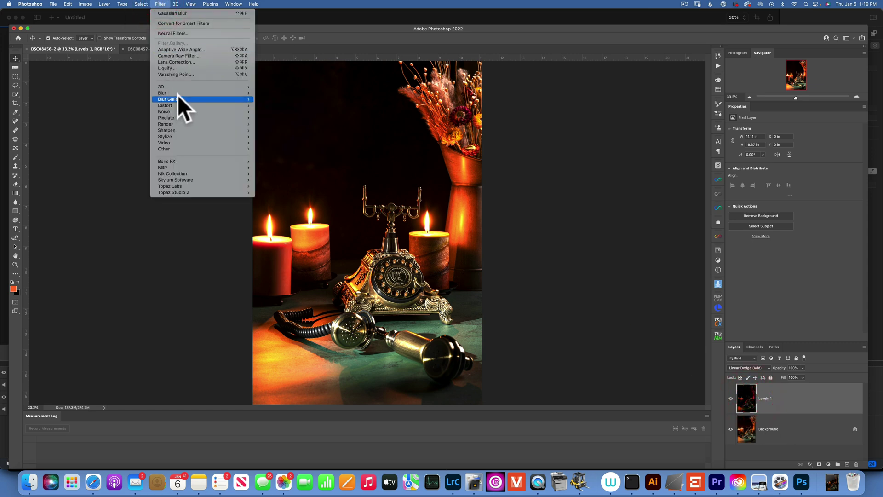
mouse_move(189, 93)
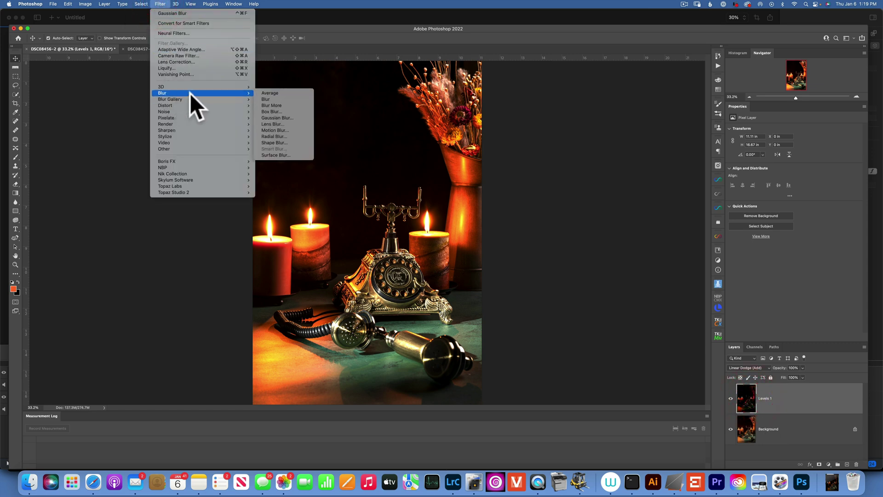
click(278, 117)
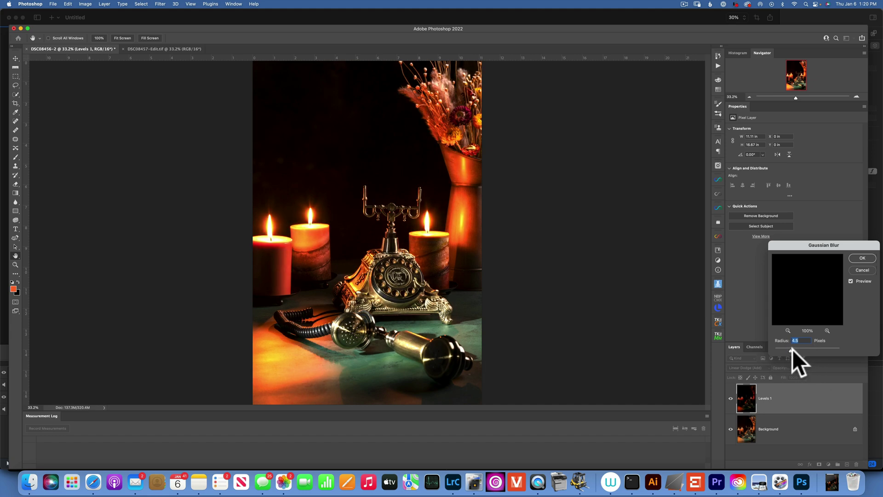
drag(800, 349, 802, 349)
double_click(797, 340)
text(11)
click(863, 258)
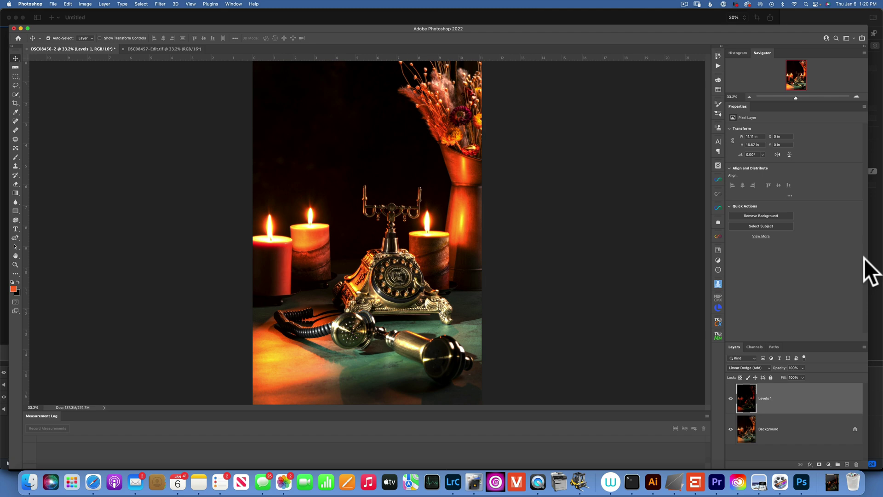
Duplicate Levels 1 and give the copy a much wider Gaussian Blur.
key(super+j)
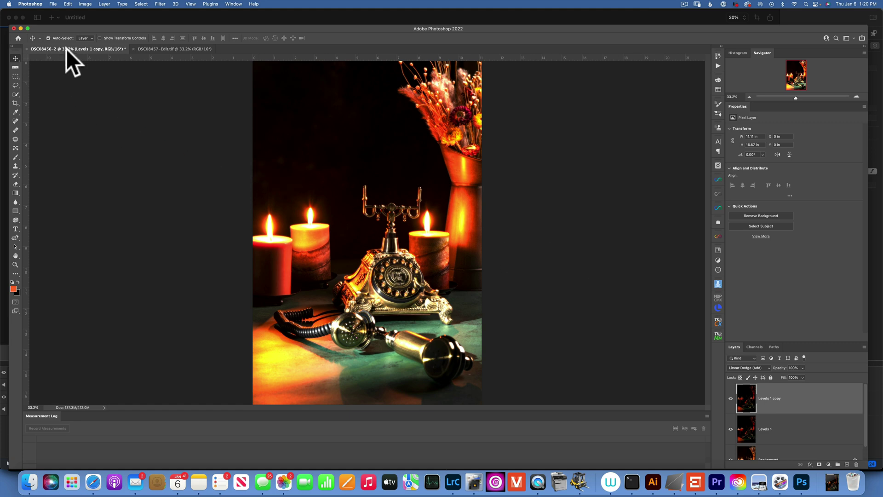
click(159, 4)
mouse_move(167, 87)
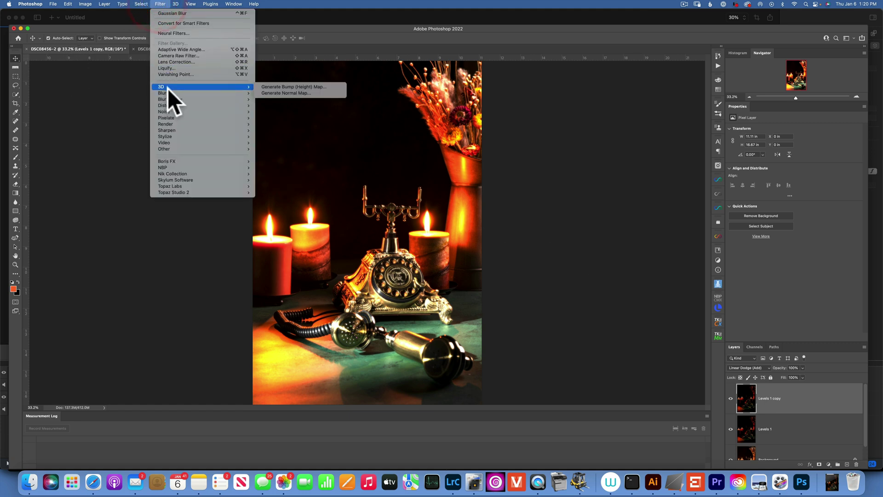
click(296, 118)
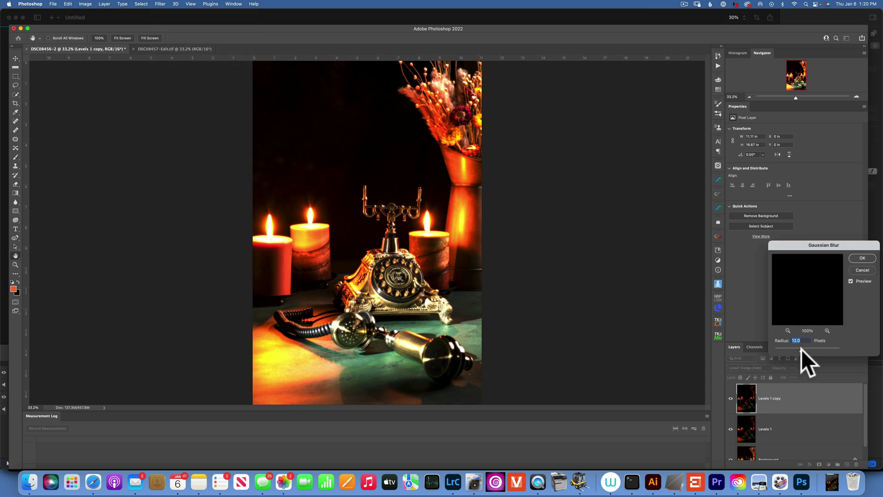
drag(819, 349, 813, 350)
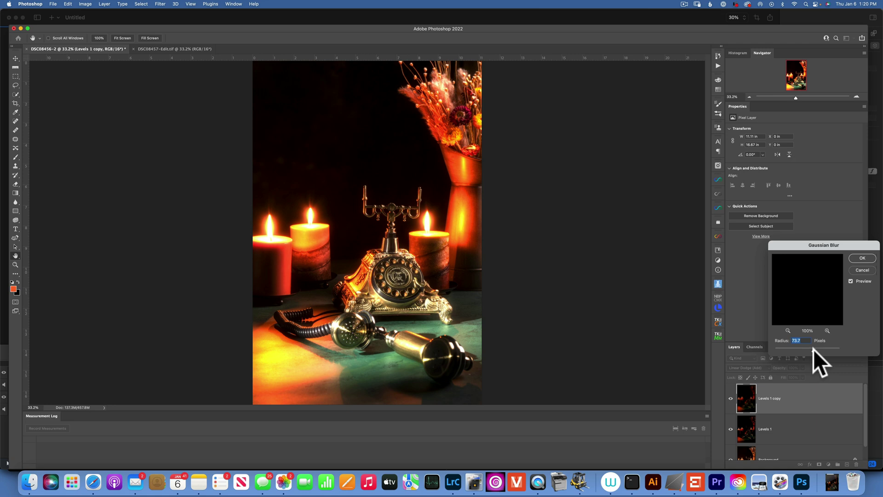
click(863, 258)
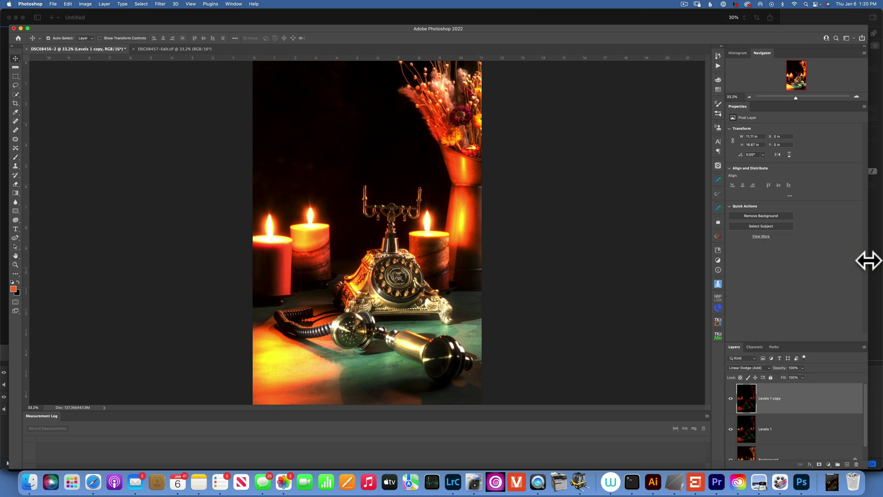
Compare against the original photo, then lower the Levels 1 layer's opacity.
scroll(748, 434, down, 1)
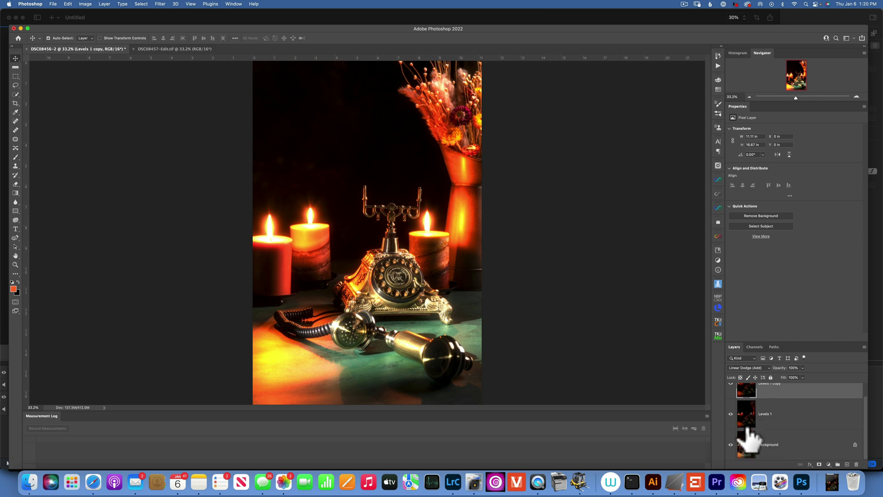
alt+click(732, 445)
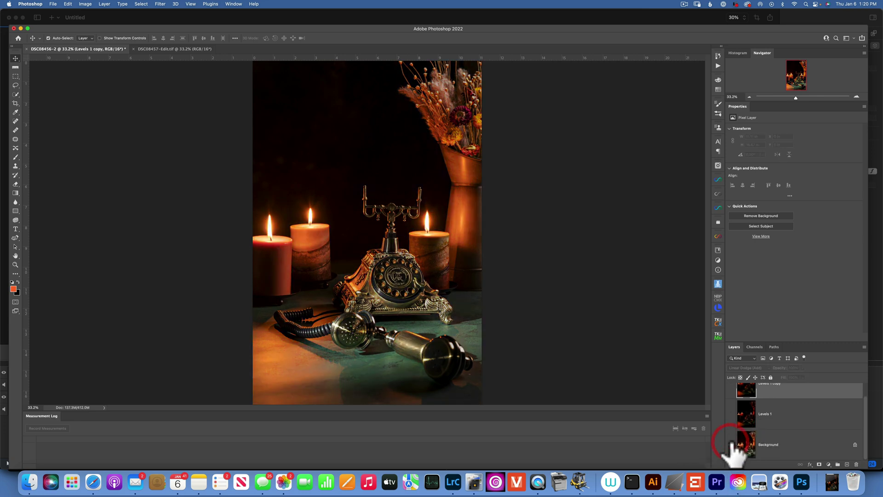
alt+click(731, 445)
alt+click(731, 444)
alt+click(731, 444)
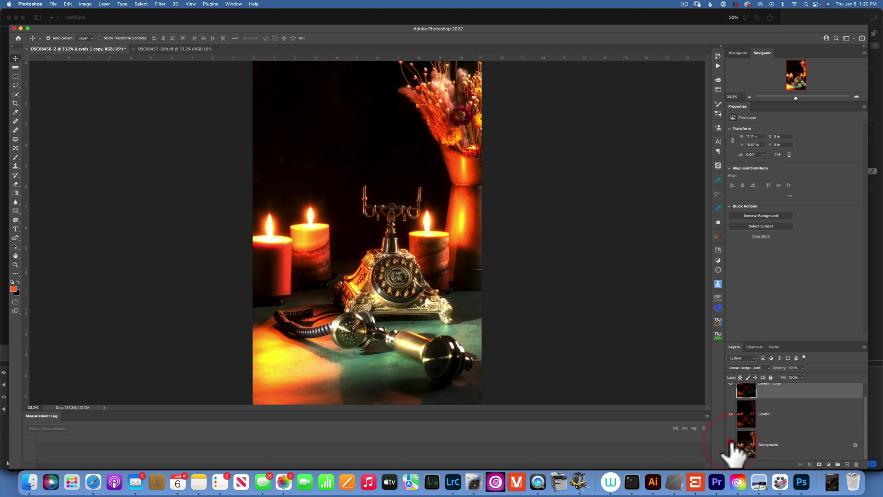
click(759, 420)
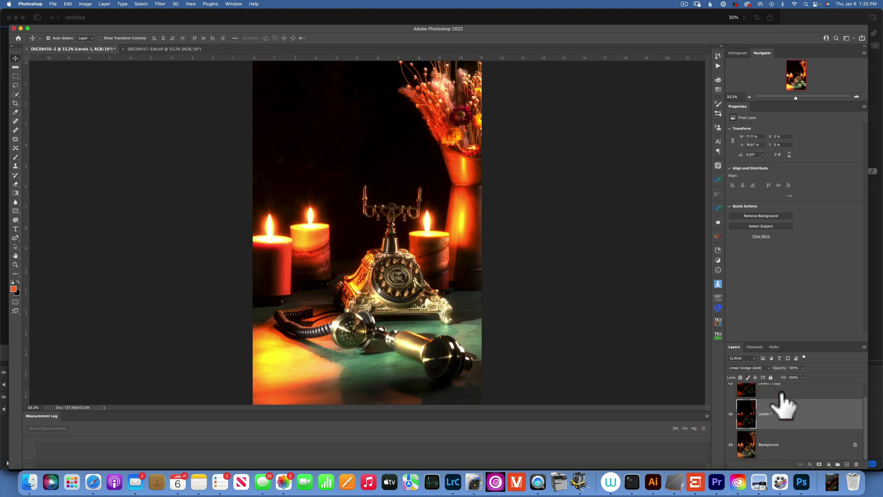
scroll(773, 412, up, 2)
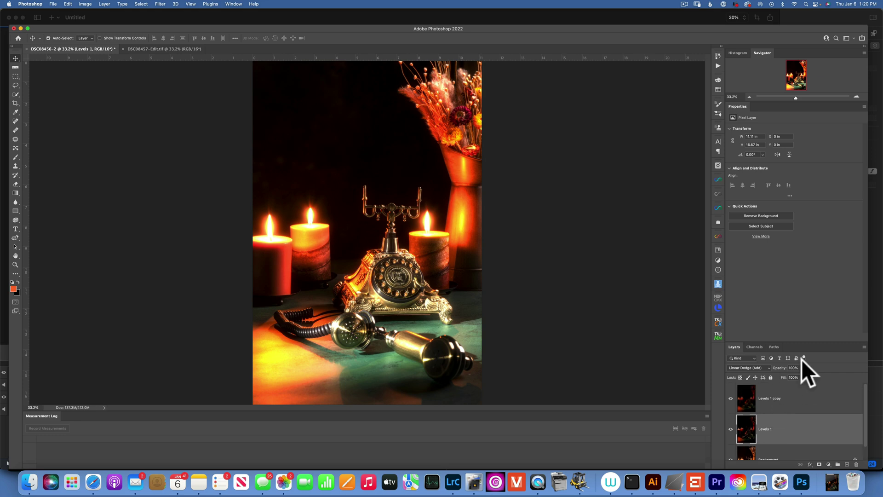
drag(783, 375, 774, 375)
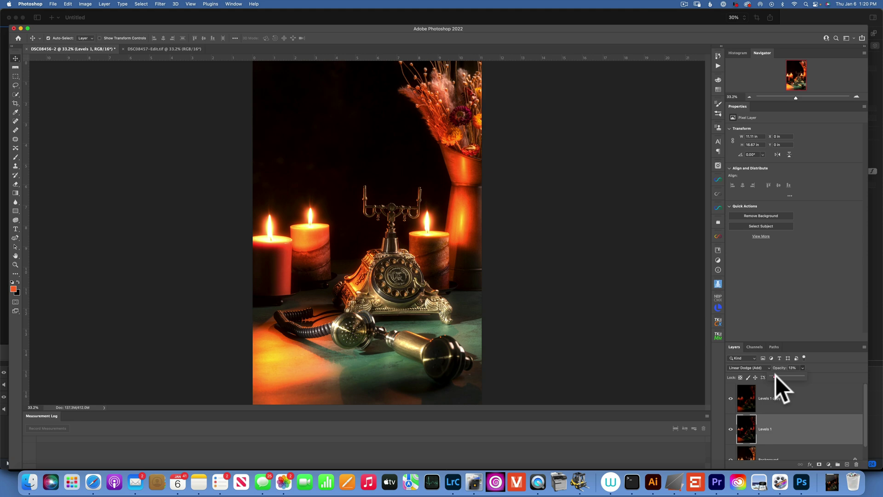
Lower the Levels 1 copy layer's opacity to 38%.
click(750, 402)
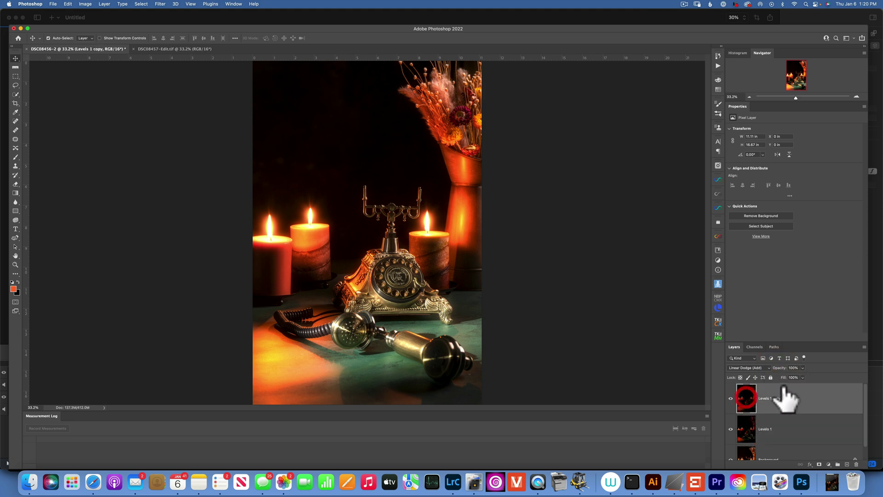
click(804, 367)
drag(805, 374, 783, 375)
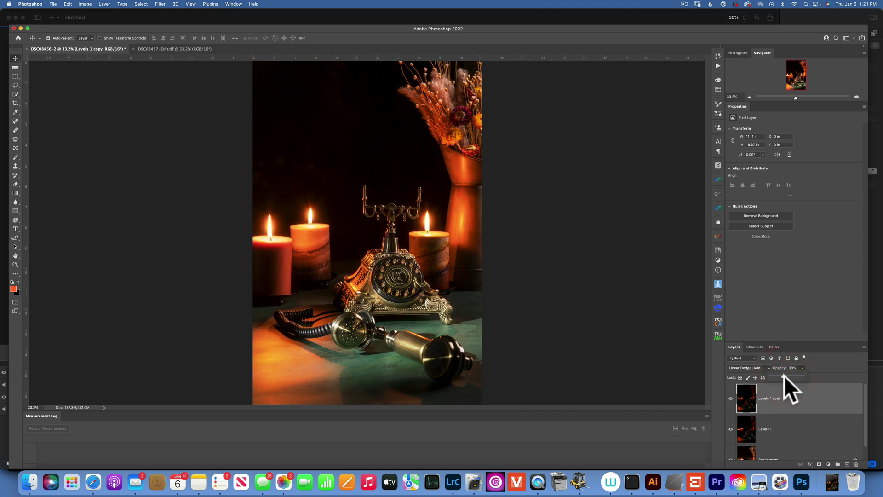
Toggle the Background-only view repeatedly to compare the softened glow with the original.
scroll(746, 444, down, 1)
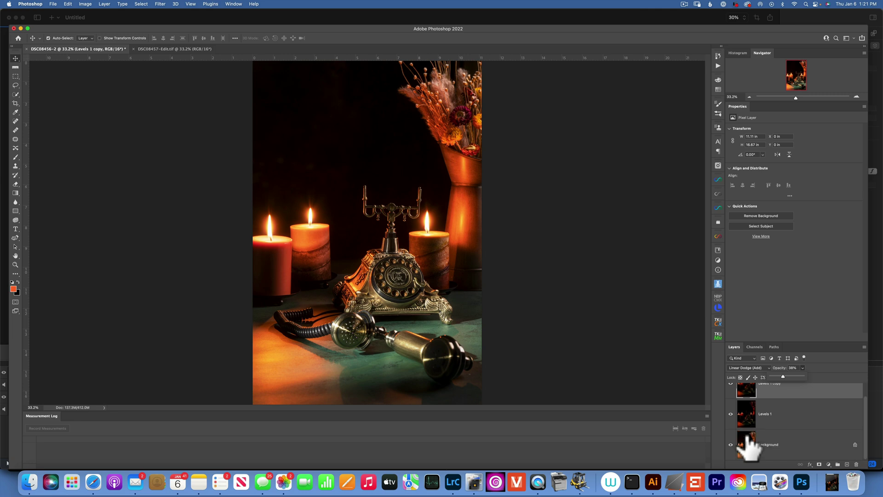
click(730, 445)
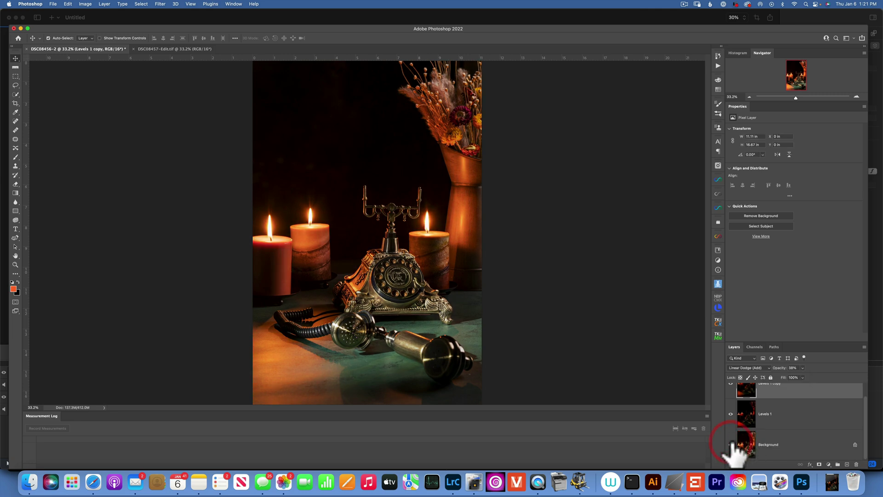
click(730, 444)
click(730, 444)
click(731, 444)
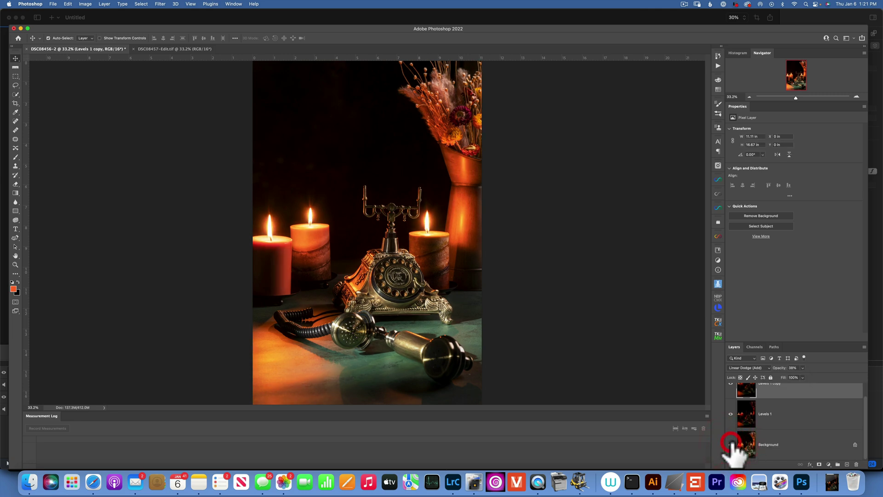
click(731, 444)
click(730, 445)
click(730, 445)
click(731, 444)
click(731, 444)
click(731, 445)
scroll(771, 431, up, 1)
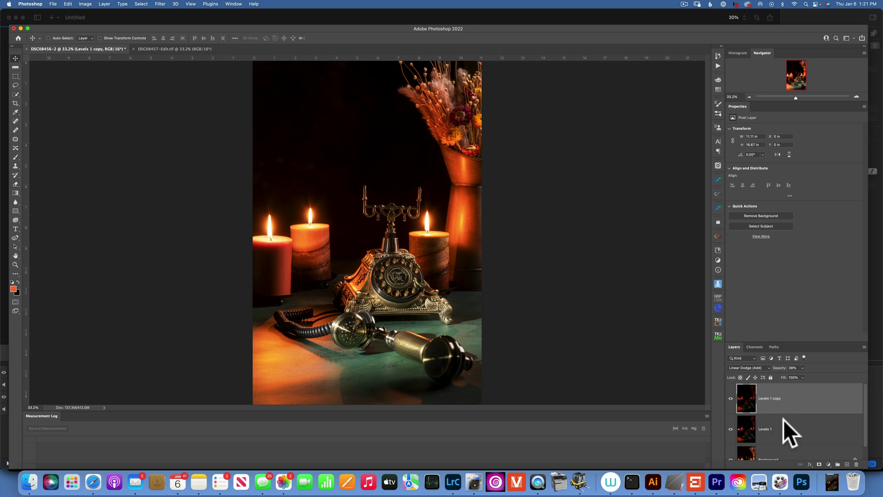
Add a new Layer 1 in Color Dodge mode filled with neutral black.
key(super+shift+n)
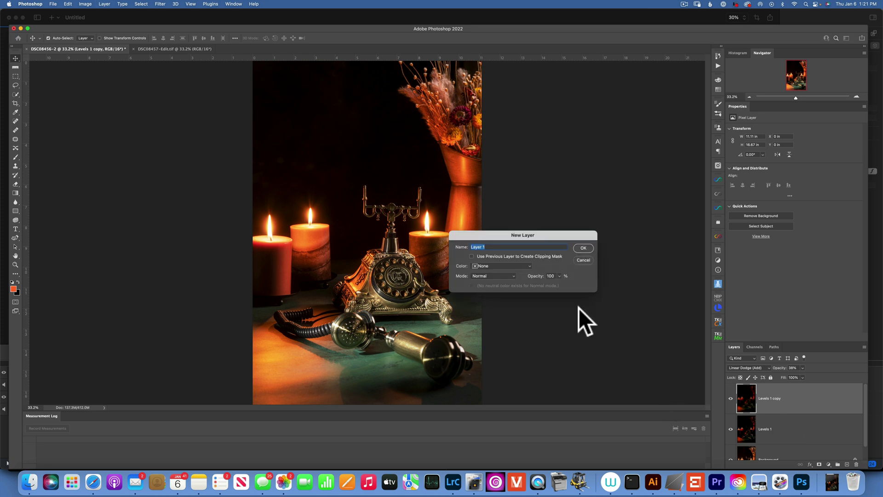
click(501, 276)
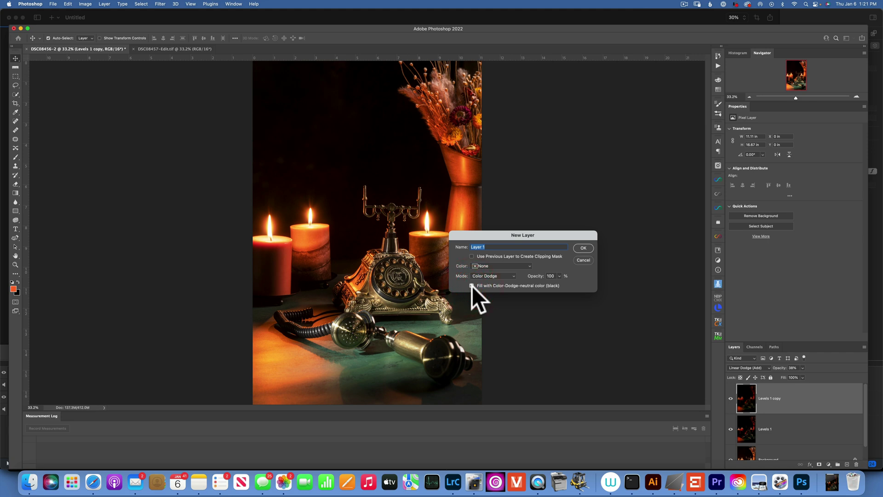
click(583, 248)
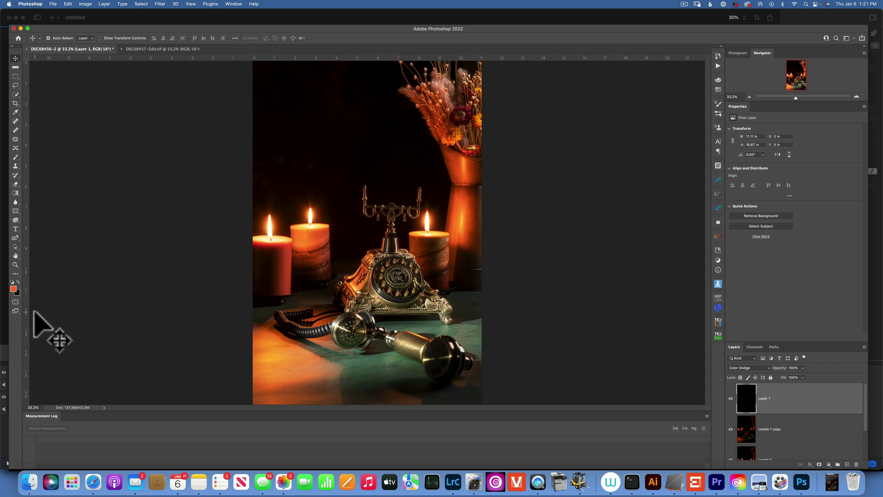
With a white brush at about 6% flow, paint soft glow over the middle and right candle flames.
key(d)
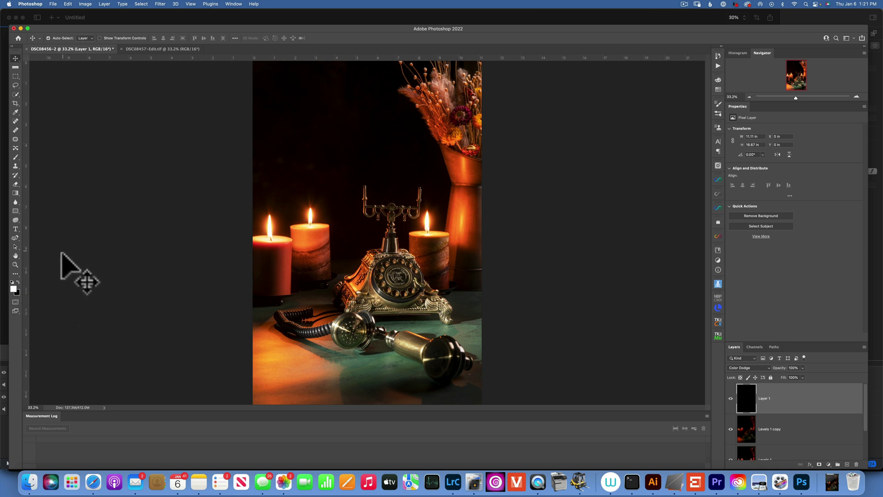
key(b)
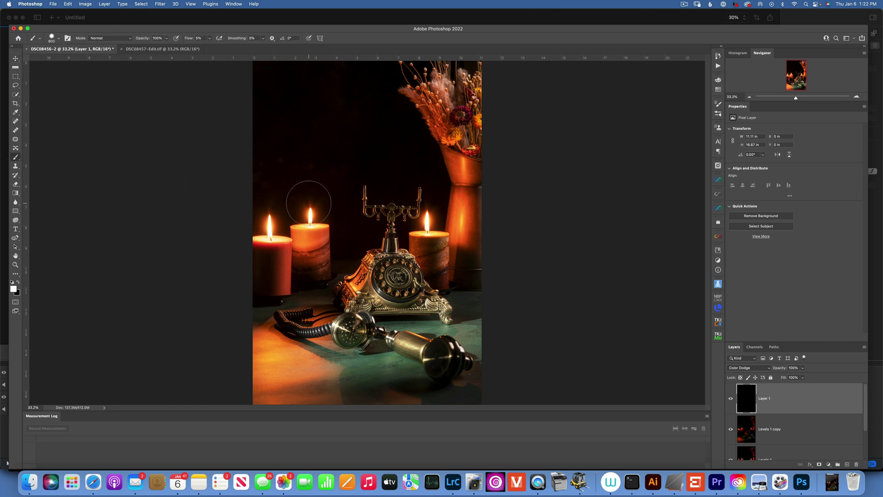
click(211, 38)
mouse_move(313, 207)
mouse_down()
mouse_move(319, 200)
mouse_move(258, 211)
mouse_move(254, 201)
mouse_move(264, 202)
mouse_up()
mouse_move(436, 192)
mouse_down()
mouse_move(427, 216)
mouse_move(435, 207)
mouse_move(444, 213)
mouse_up()
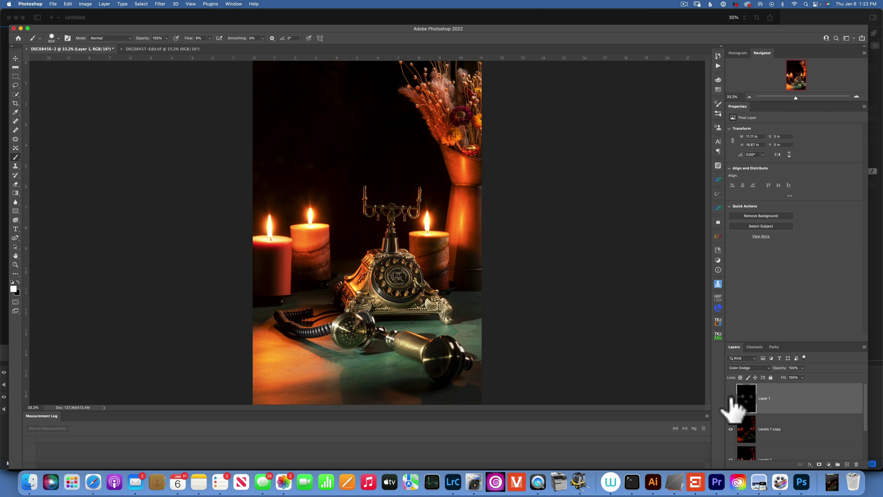
click(731, 399)
click(731, 398)
click(731, 398)
click(731, 398)
scroll(731, 399, down, 1)
scroll(734, 405, down, 3)
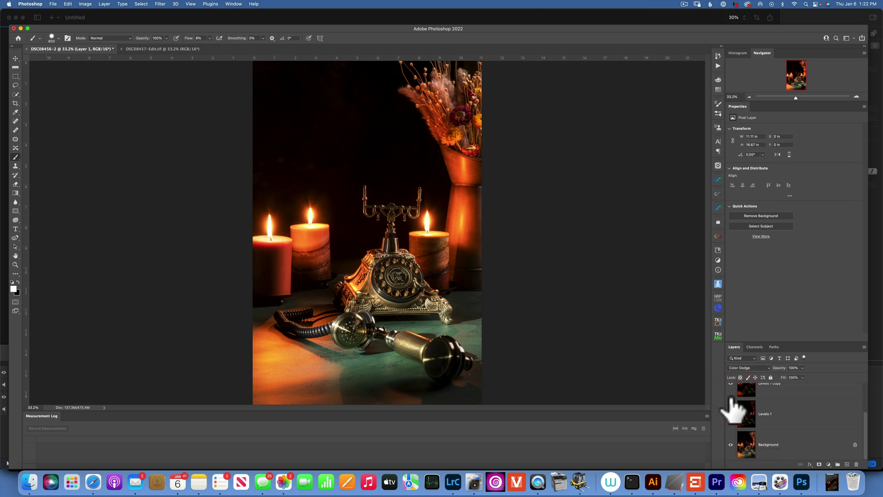
alt+click(731, 444)
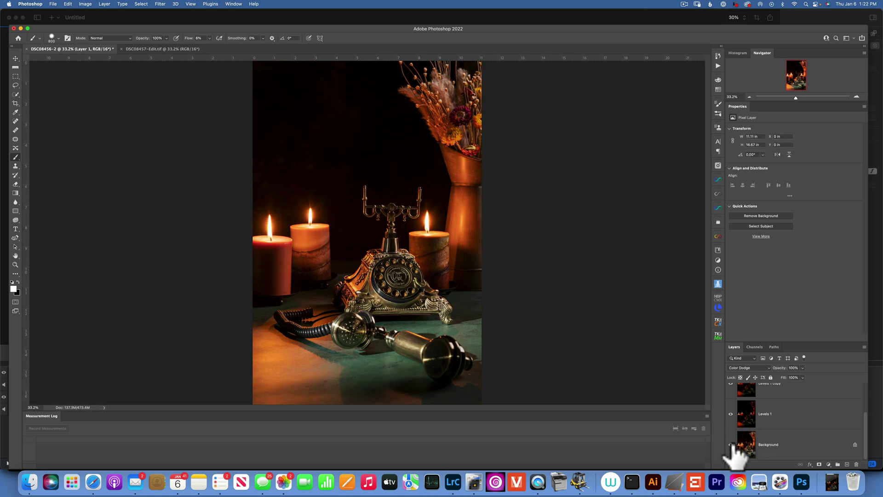
alt+click(732, 445)
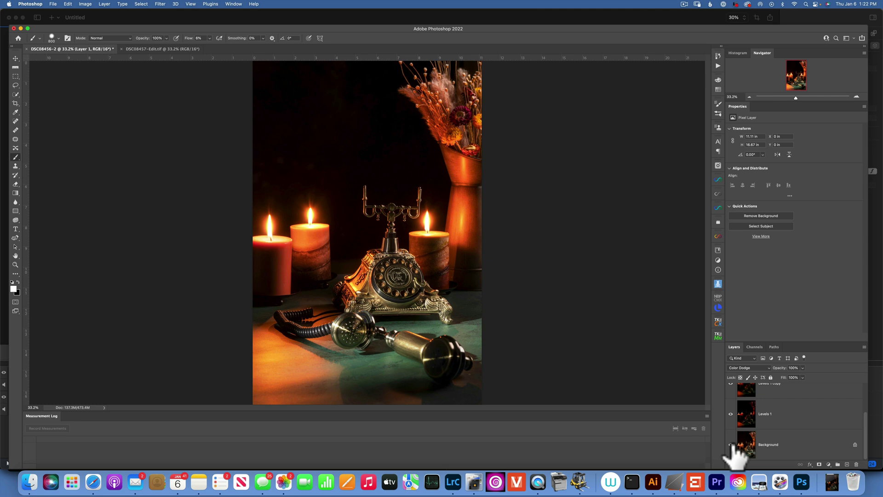
alt+click(732, 444)
alt+click(732, 444)
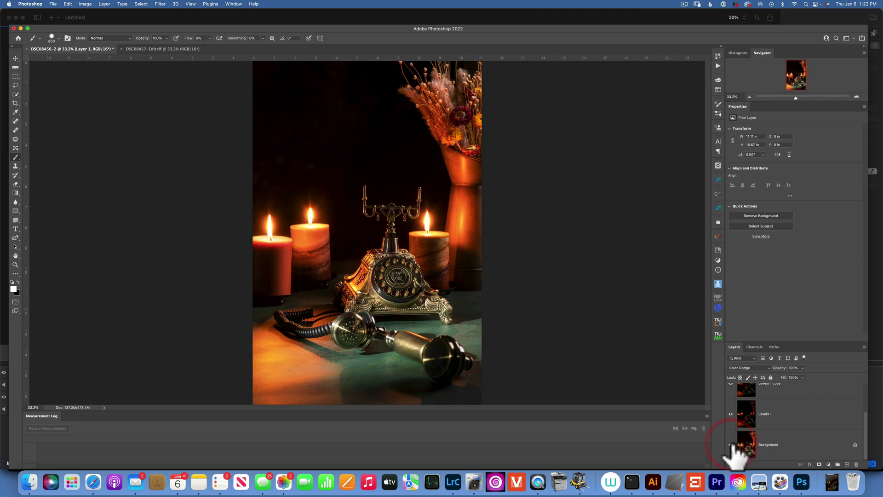